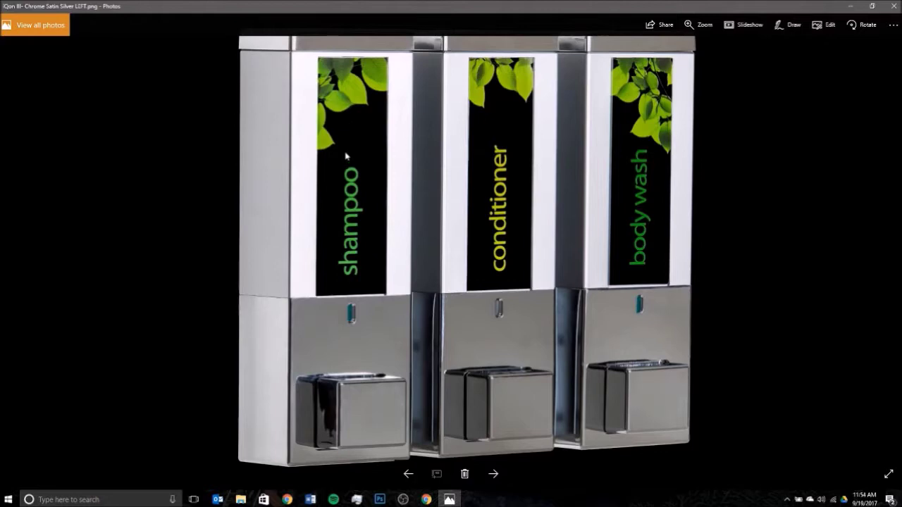
Bring the Dispenser Amenities site forward in Chrome and go to the iQon product page.
{"action": "left_click", "coordinate": [426, 499]}
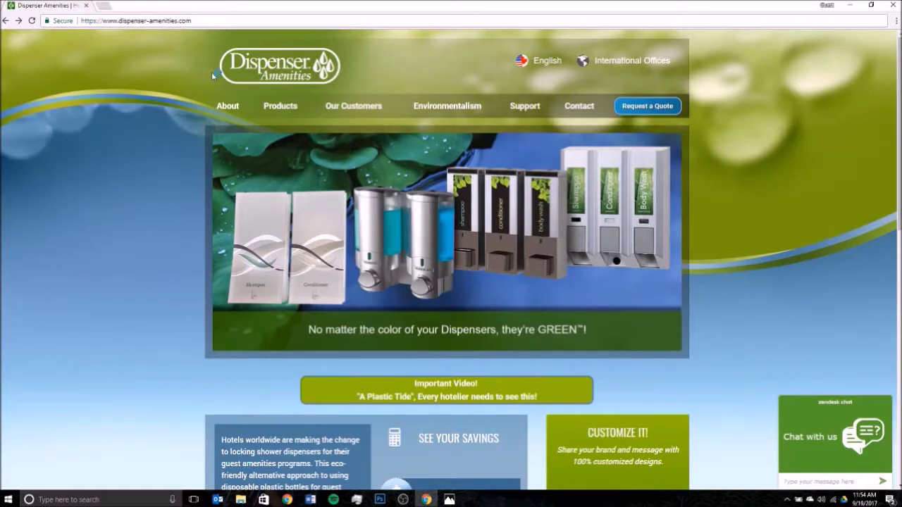
{"action": "mouse_move", "coordinate": [280, 106]}
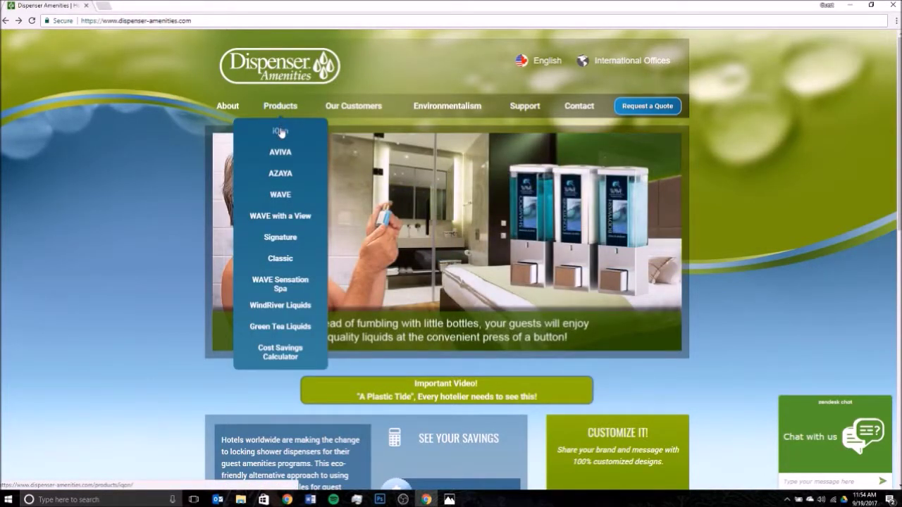
{"action": "left_click", "coordinate": [279, 133]}
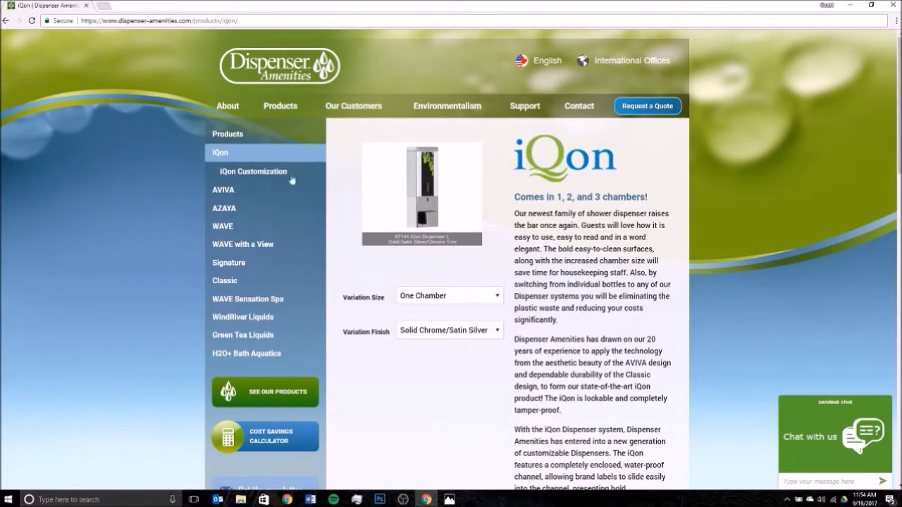
Review the size and finish options, keeping One Chamber and Solid Chrome/Satin Silver.
{"action": "left_click", "coordinate": [498, 297]}
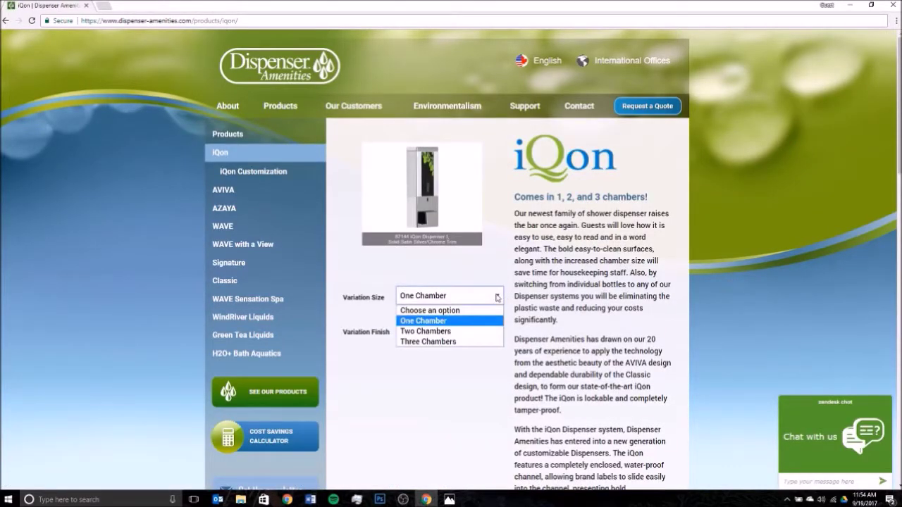
{"action": "left_click", "coordinate": [498, 298]}
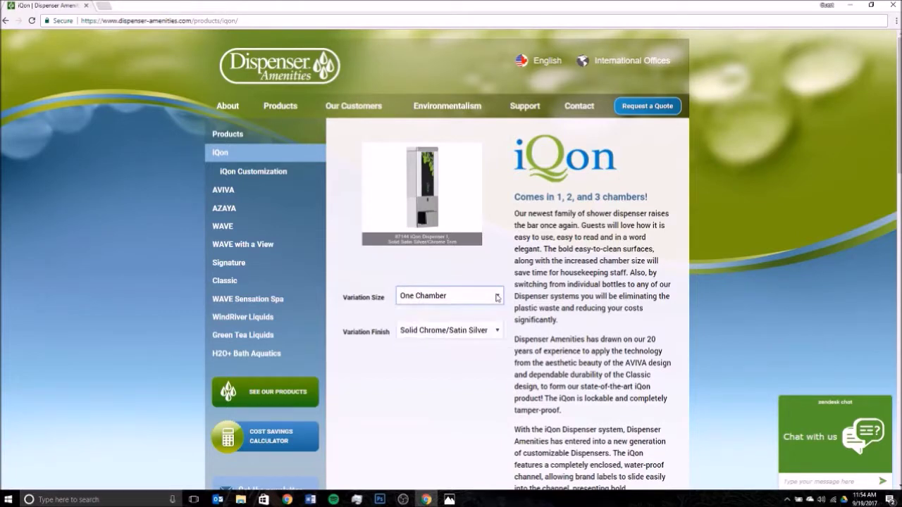
{"action": "left_click", "coordinate": [500, 332]}
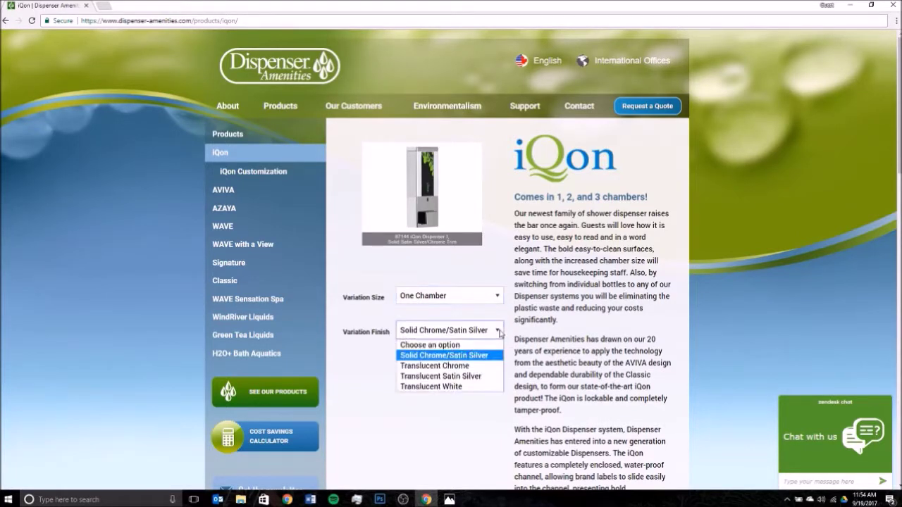
{"action": "left_click", "coordinate": [500, 332]}
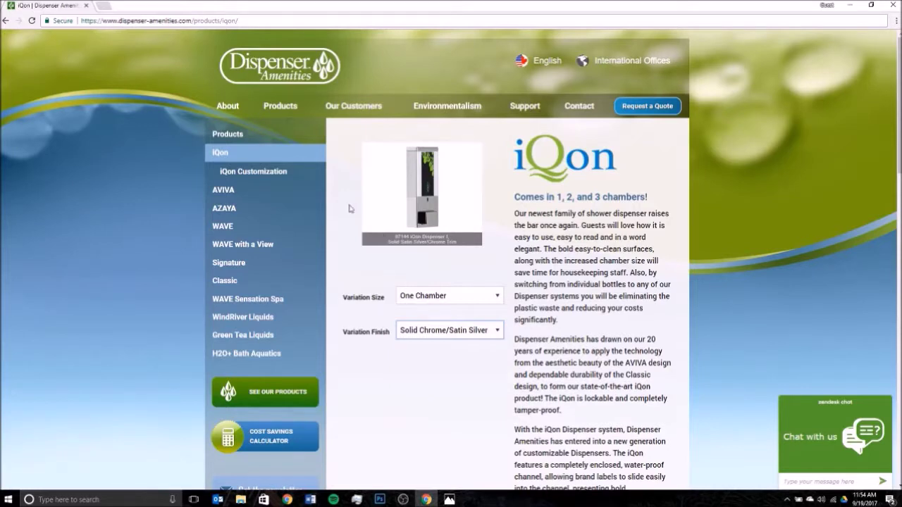
{"action": "left_click", "coordinate": [239, 174]}
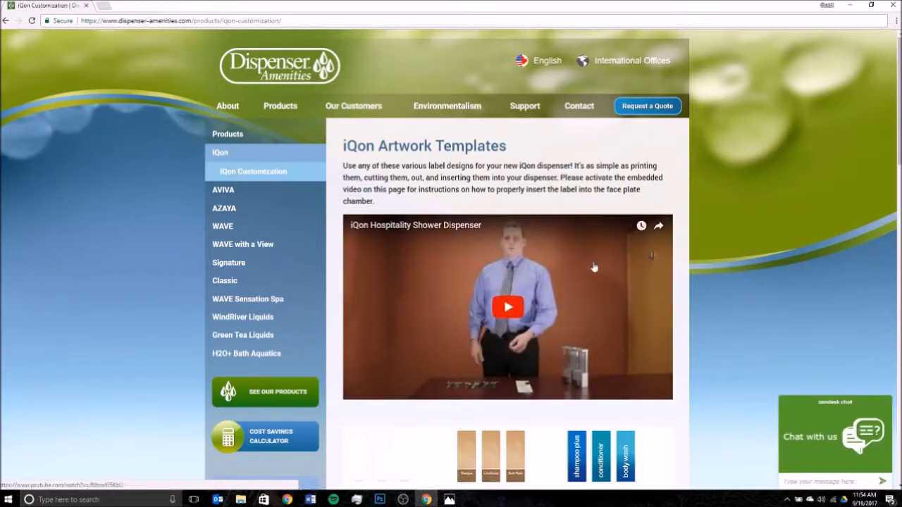
Scroll through the iQon artwork template download grid to find the Aqua Blocks designs.
{"action": "scroll", "coordinate": [535, 244], "scroll_direction": "down", "scroll_amount": 2}
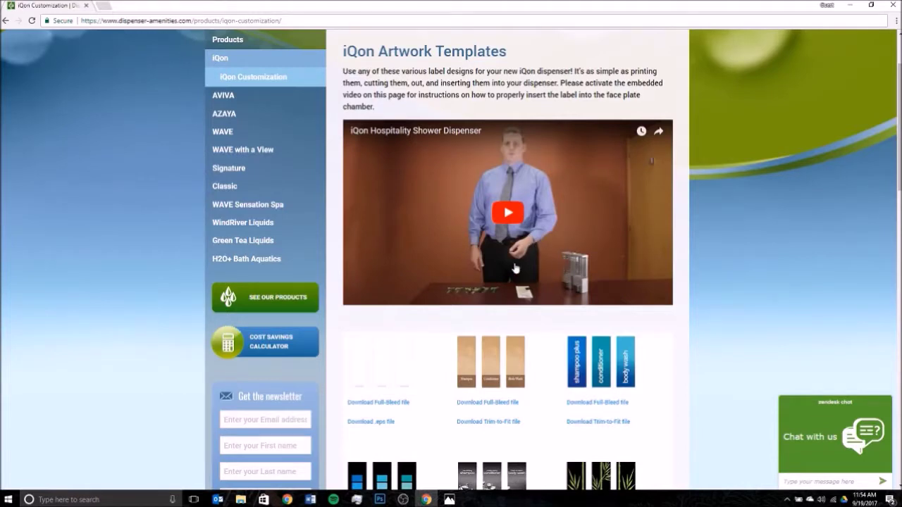
{"action": "scroll", "coordinate": [515, 263], "scroll_direction": "down", "scroll_amount": 3}
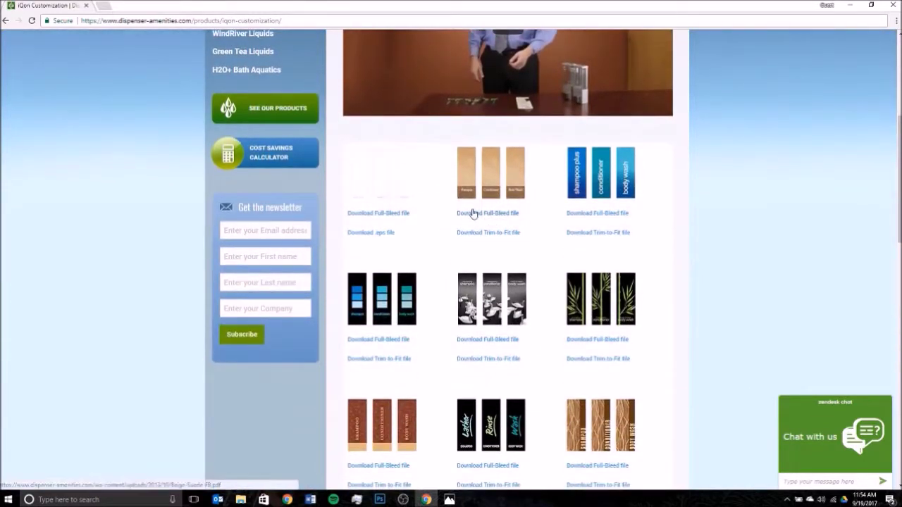
{"action": "scroll", "coordinate": [467, 191], "scroll_direction": "down", "scroll_amount": 1}
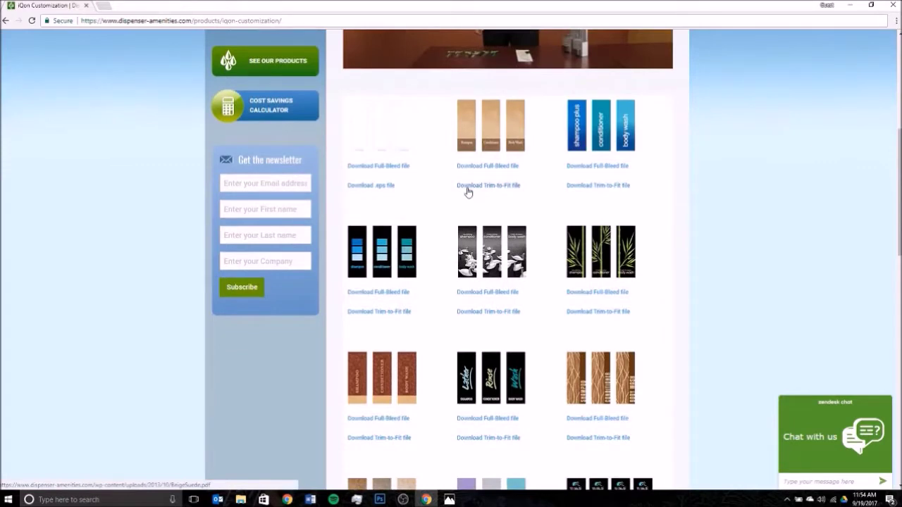
{"action": "scroll", "coordinate": [467, 191], "scroll_direction": "down", "scroll_amount": 1}
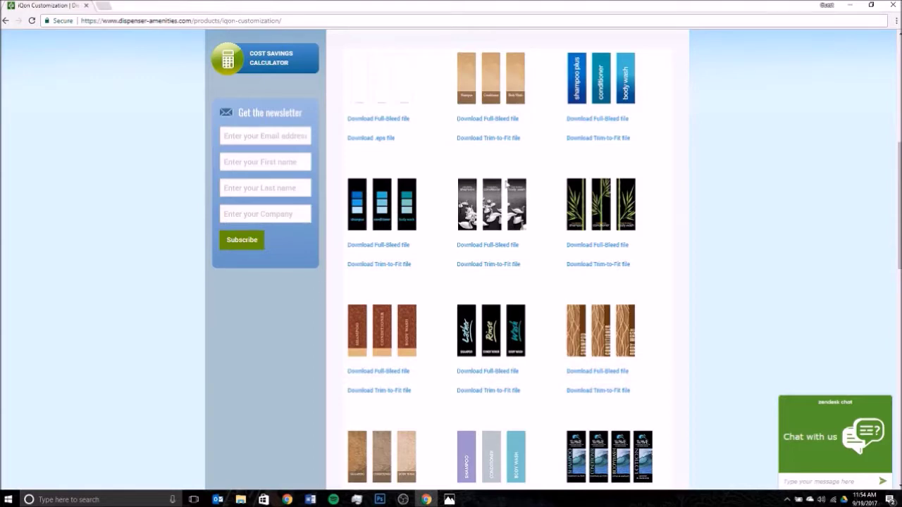
{"action": "scroll", "coordinate": [507, 185], "scroll_direction": "down", "scroll_amount": 5}
{"action": "scroll", "coordinate": [507, 185], "scroll_direction": "down", "scroll_amount": 6}
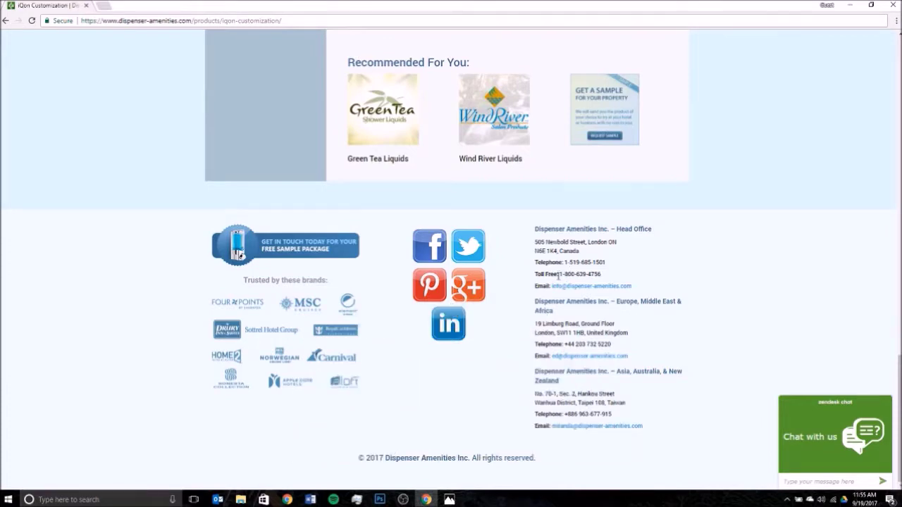
{"action": "scroll", "coordinate": [559, 276], "scroll_direction": "up", "scroll_amount": 15}
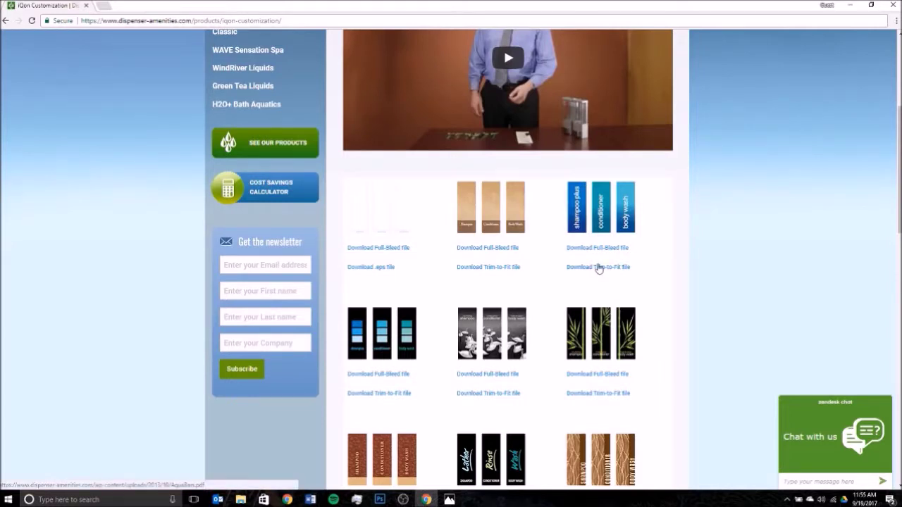
{"action": "scroll", "coordinate": [513, 272], "scroll_direction": "down", "scroll_amount": 2}
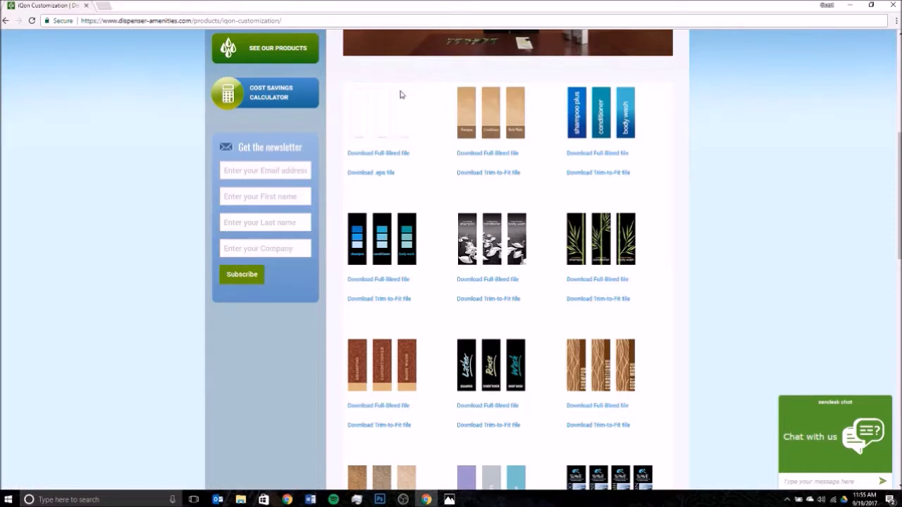
{"action": "scroll", "coordinate": [407, 146], "scroll_direction": "down", "scroll_amount": 2}
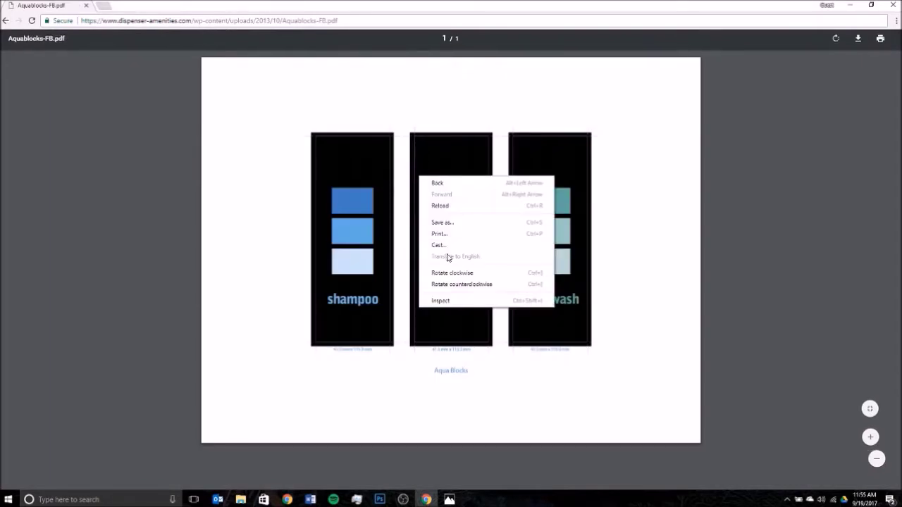
Dismiss the context menu over the Aqua Blocks full-bleed PDF template.
{"action": "left_click", "coordinate": [577, 116]}
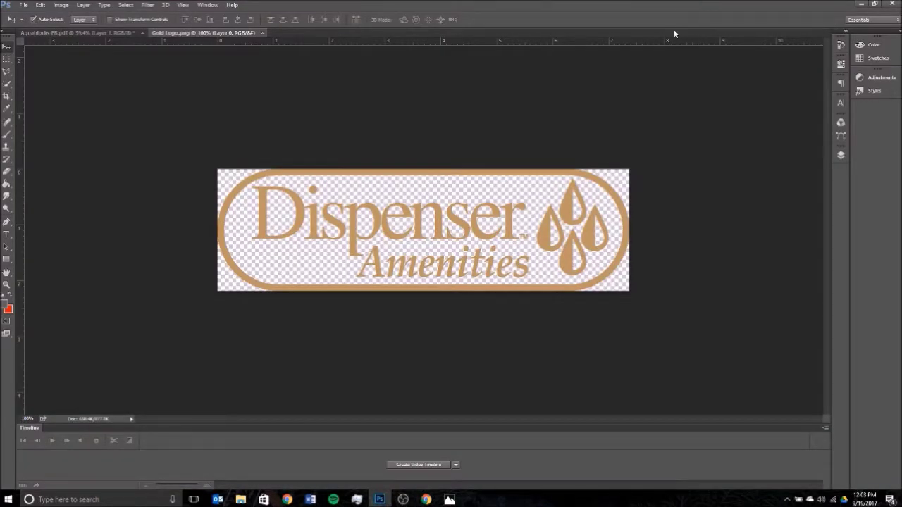
Check the File menu, compare the Aqua Blocks and Gold Logo tabs, then float Gold Logo.png.
{"action": "left_click", "coordinate": [27, 6]}
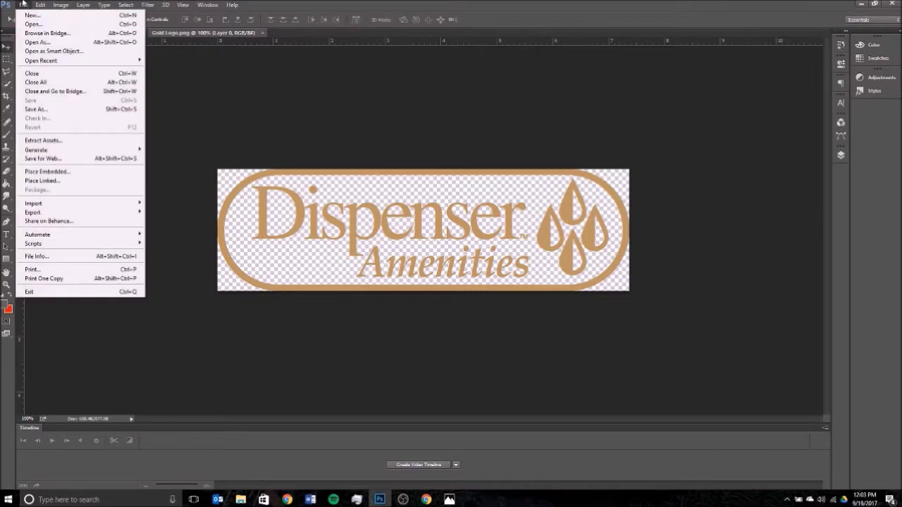
{"action": "left_click", "coordinate": [27, 6]}
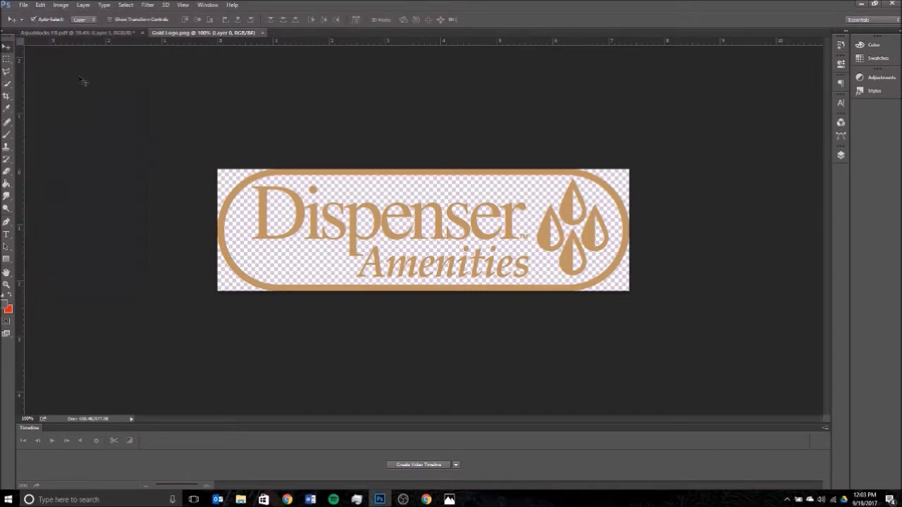
{"action": "left_click", "coordinate": [84, 33]}
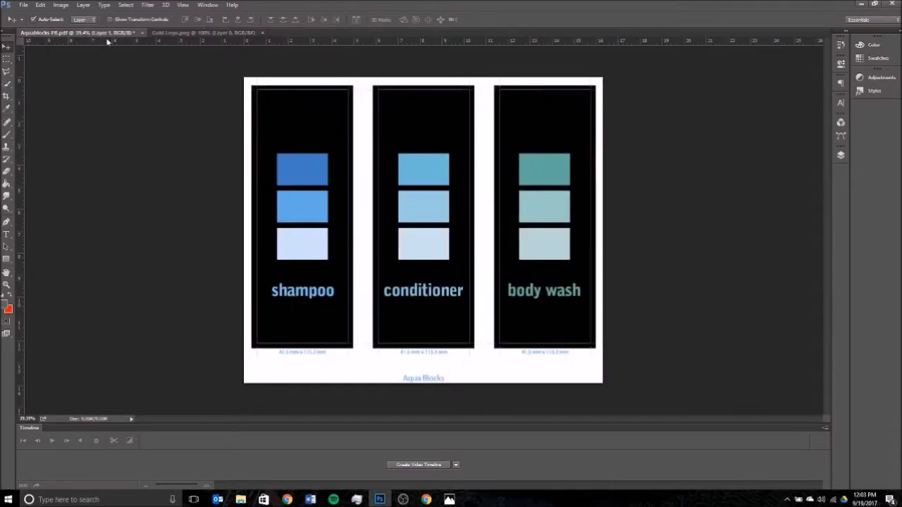
{"action": "left_click", "coordinate": [170, 34]}
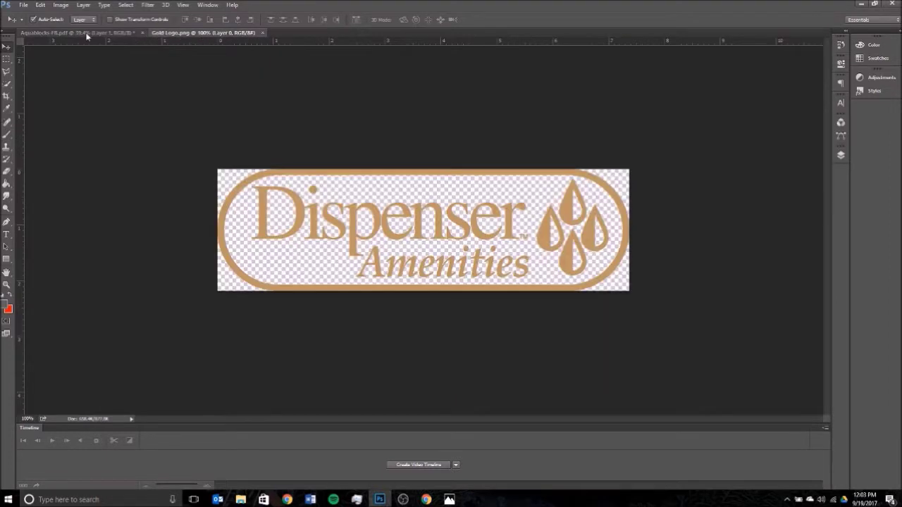
{"action": "left_click", "coordinate": [86, 34]}
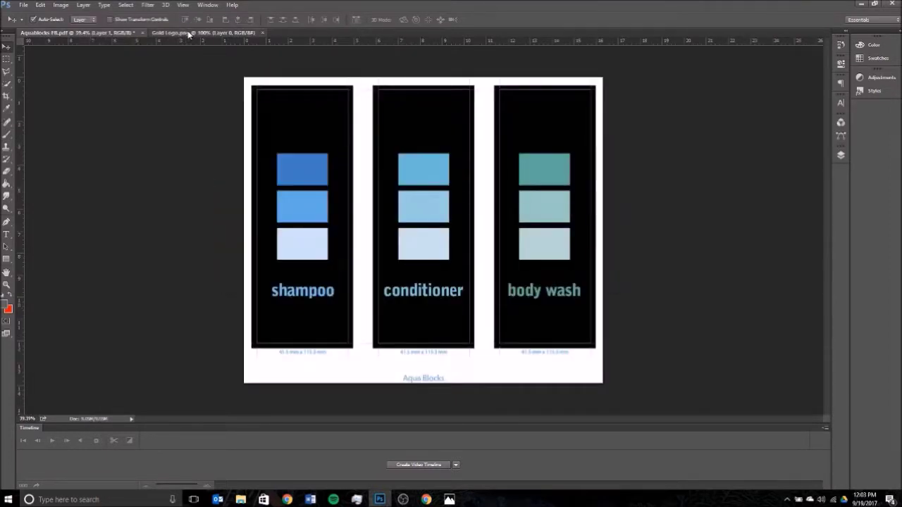
{"action": "left_click", "coordinate": [189, 34]}
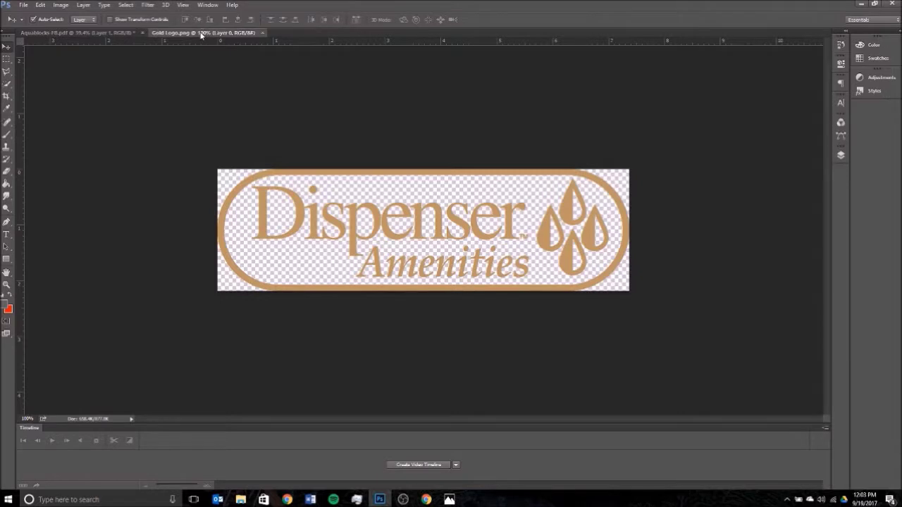
{"action": "left_click_drag", "start_coordinate": [201, 34], "coordinate": [203, 74]}
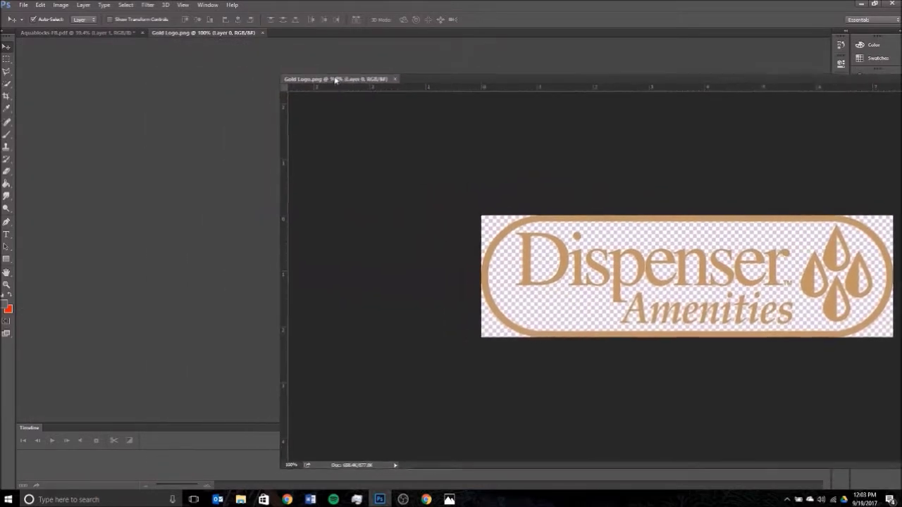
Drag the gold logo from its floating window onto the shampoo label and set it near the top.
{"action": "left_click_drag", "start_coordinate": [335, 80], "coordinate": [532, 84]}
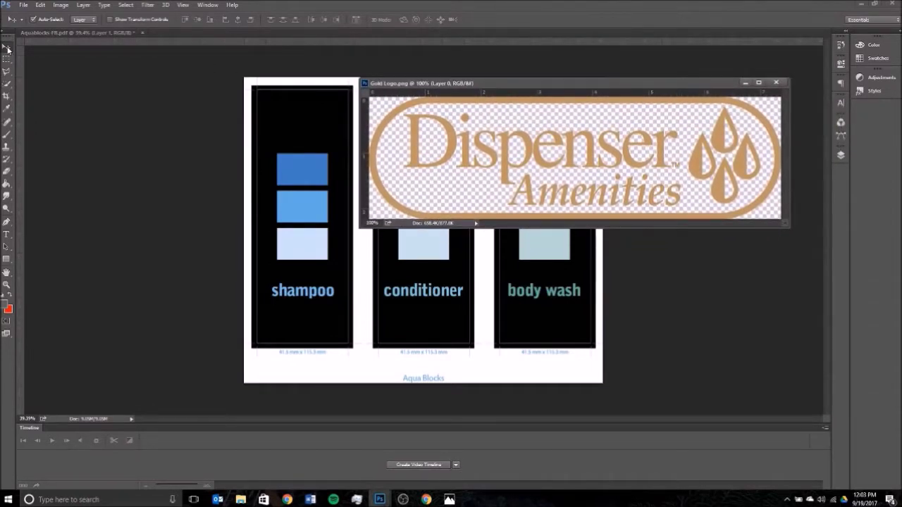
{"action": "left_click_drag", "start_coordinate": [437, 101], "coordinate": [275, 116]}
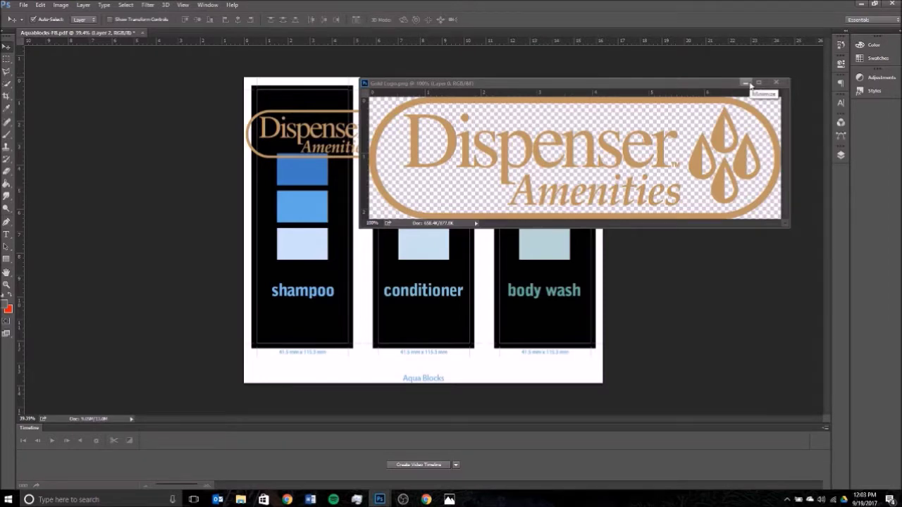
{"action": "left_click", "coordinate": [745, 83]}
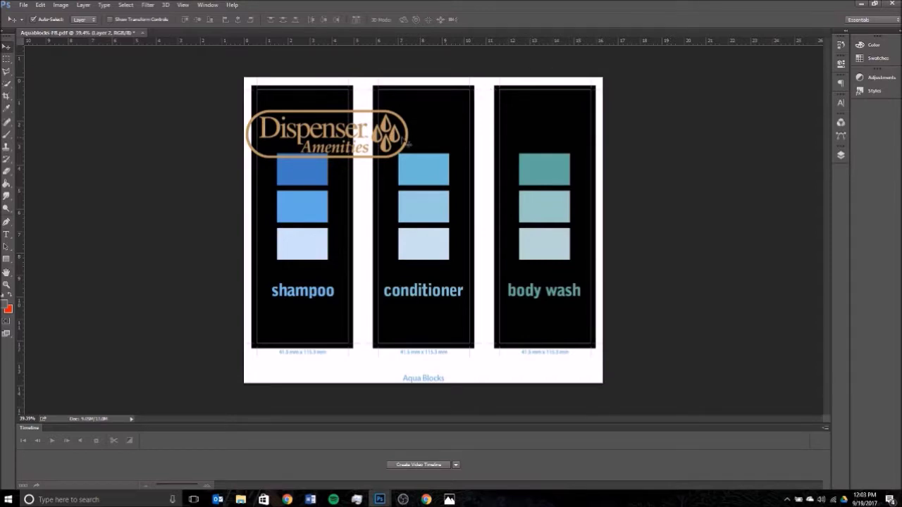
{"action": "left_click_drag", "start_coordinate": [389, 106], "coordinate": [406, 93]}
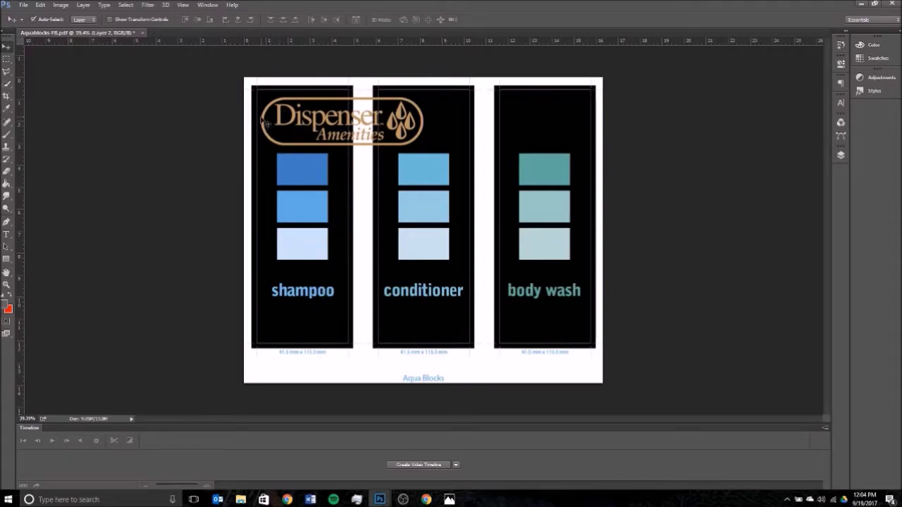
Free Transform the gold logo to about 51%, wider and shorter, and commit it.
{"action": "left_click", "coordinate": [40, 6]}
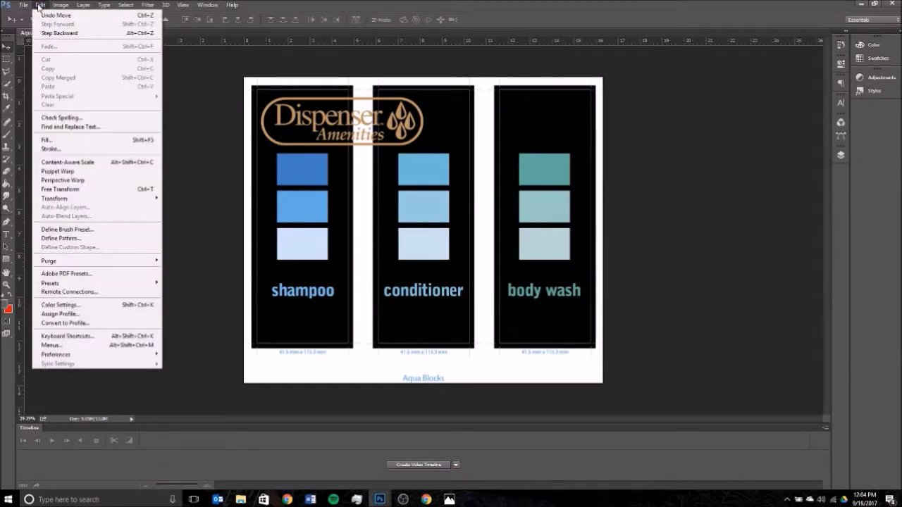
{"action": "mouse_move", "coordinate": [79, 200]}
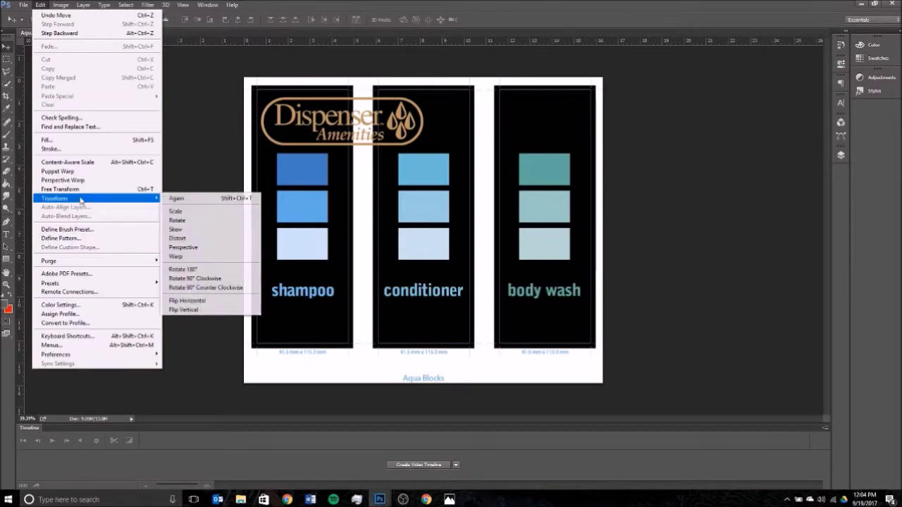
{"action": "left_click", "coordinate": [204, 214]}
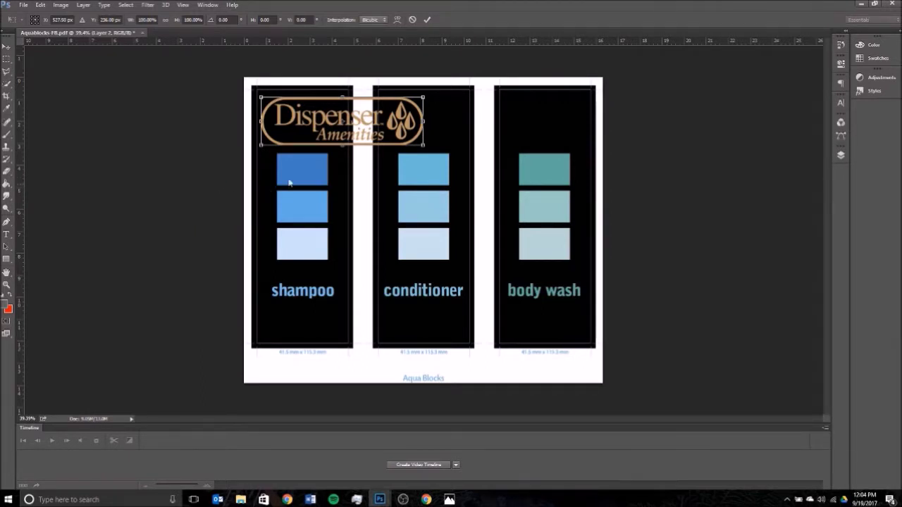
{"action": "left_click_drag", "start_coordinate": [422, 97], "coordinate": [309, 100]}
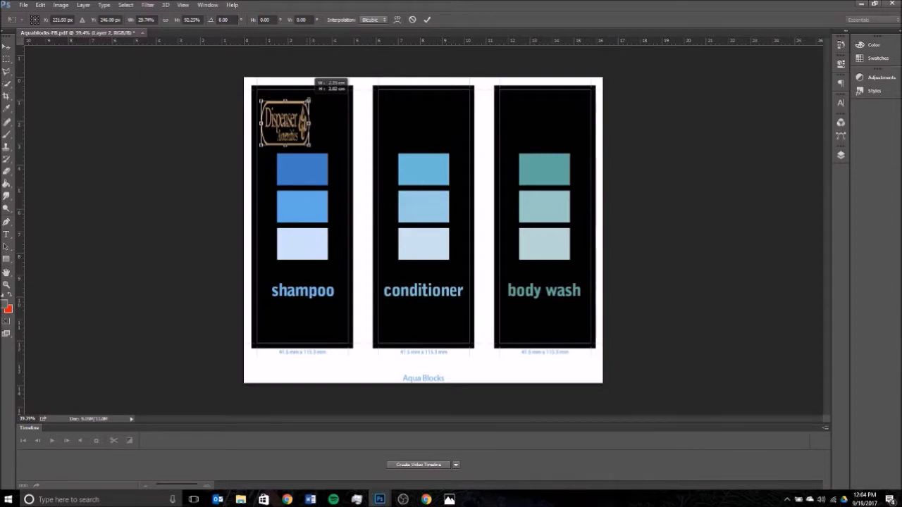
{"action": "left_click_drag", "start_coordinate": [309, 100], "coordinate": [344, 122]}
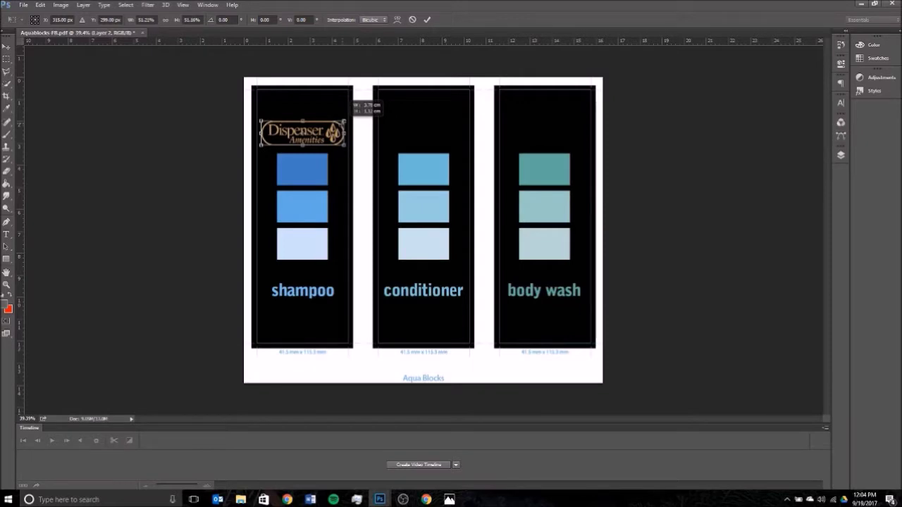
{"action": "left_click_drag", "start_coordinate": [344, 121], "coordinate": [344, 121]}
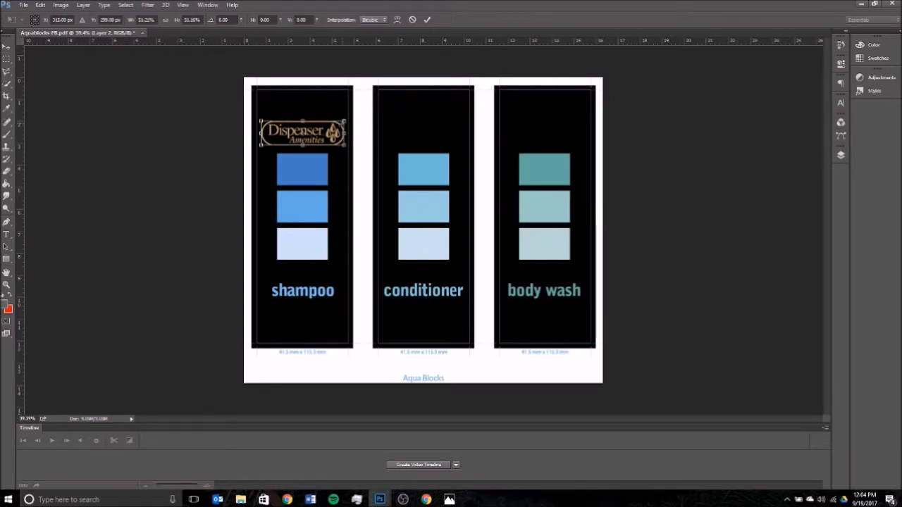
{"action": "left_click", "coordinate": [428, 20]}
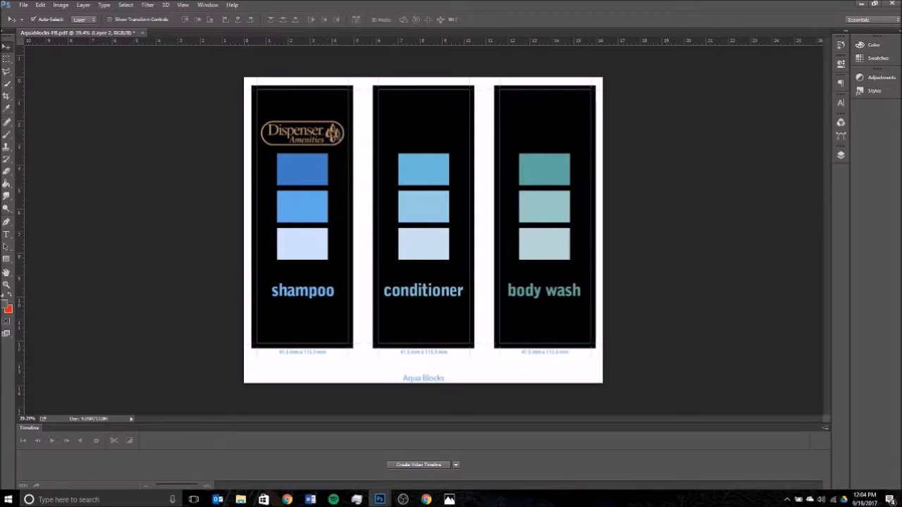
Nudge the logo up twice and left once, zooming in to check its placement.
{"action": "key", "text": "Up"}
{"action": "key", "text": "Up"}
{"action": "key", "text": "Up"}
{"action": "key", "text": "Up"}
{"action": "key", "text": "Up"}
{"action": "key", "text": "Up"}
{"action": "key", "text": "Up"}
{"action": "key", "text": "Up"}
{"action": "key", "text": "Up"}
{"action": "key", "text": "Up"}
{"action": "key", "text": "Up"}
{"action": "key", "text": "Up"}
{"action": "key", "text": "Up"}
{"action": "key", "text": "Up"}
{"action": "key", "text": "Up"}
{"action": "key", "text": "Up"}
{"action": "key", "text": "Up"}
{"action": "key", "text": "Up"}
{"action": "key", "text": "Up"}
{"action": "key", "text": "Up"}
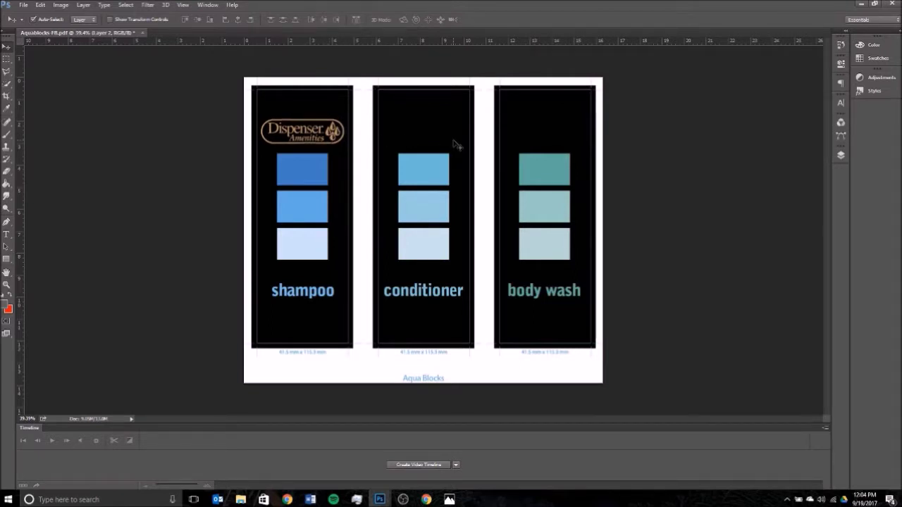
{"action": "key", "text": "Up"}
{"action": "key", "text": "Up"}
{"action": "key", "text": "Up"}
{"action": "key", "text": "Up"}
{"action": "key", "text": "Up"}
{"action": "key", "text": "Up"}
{"action": "key", "text": "Up"}
{"action": "key", "text": "Up"}
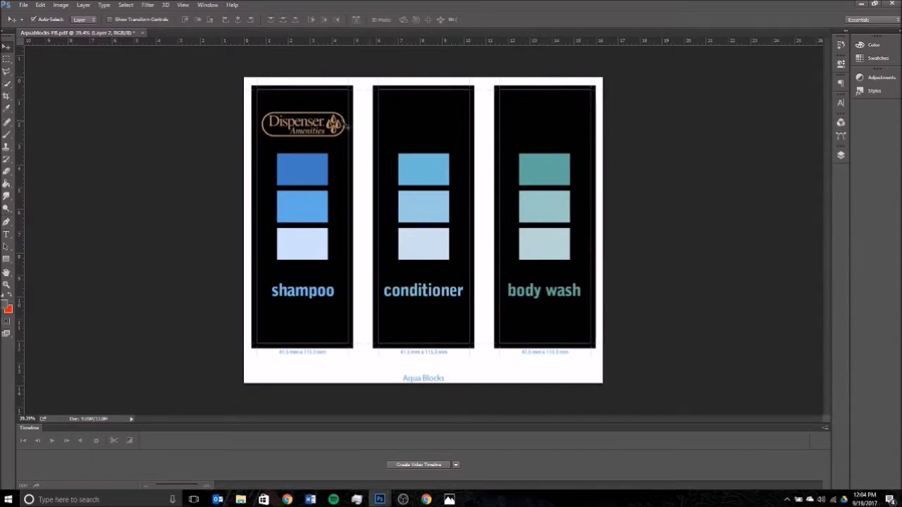
{"action": "scroll", "coordinate": [320, 135], "scroll_direction": "up", "scroll_amount": 3}
{"action": "scroll", "coordinate": [318, 135], "scroll_direction": "up", "scroll_amount": 2}
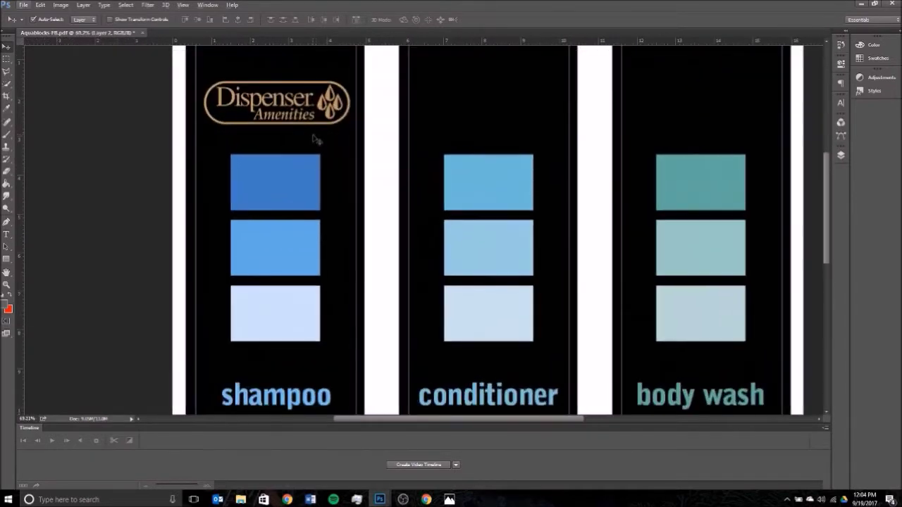
{"action": "scroll", "coordinate": [315, 141], "scroll_direction": "up", "scroll_amount": 1}
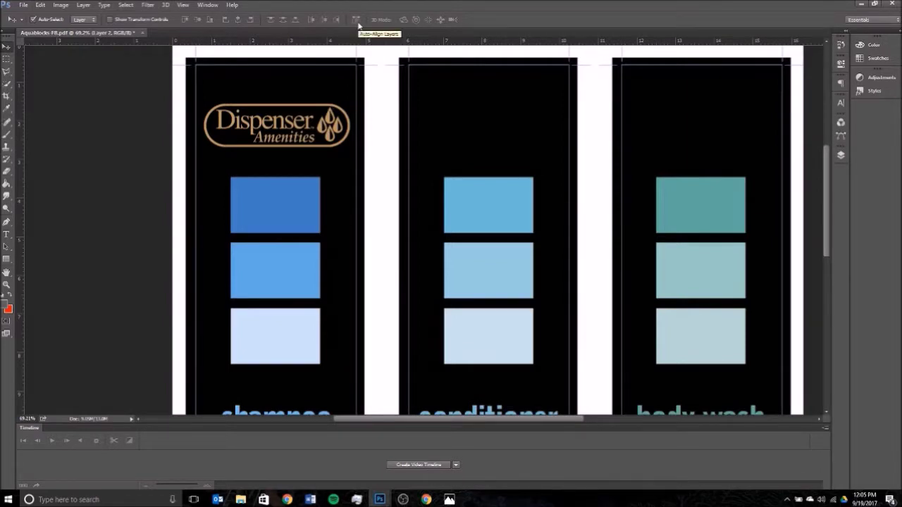
{"action": "key", "text": "Left"}
{"action": "key", "text": "Left"}
{"action": "key", "text": "Left"}
{"action": "key", "text": "Left"}
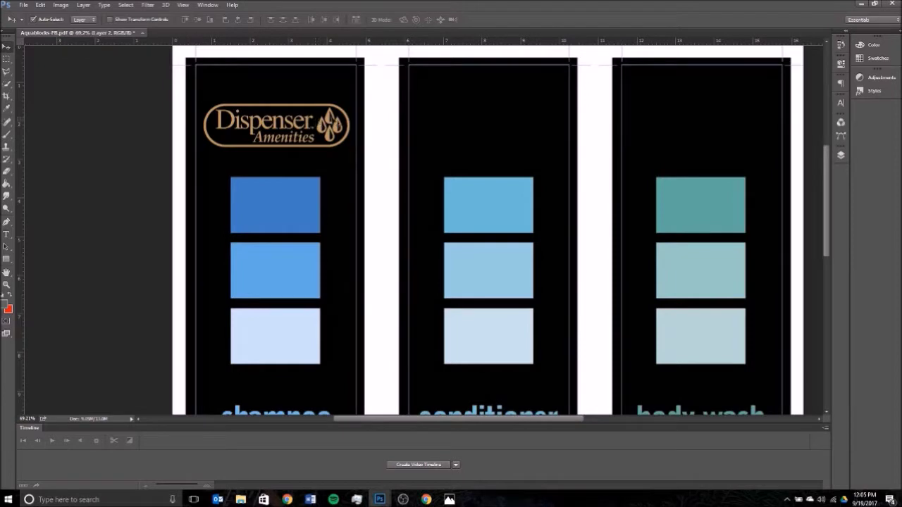
{"action": "scroll", "coordinate": [413, 136], "scroll_direction": "down", "scroll_amount": 1}
{"action": "scroll", "coordinate": [413, 136], "scroll_direction": "down", "scroll_amount": 1}
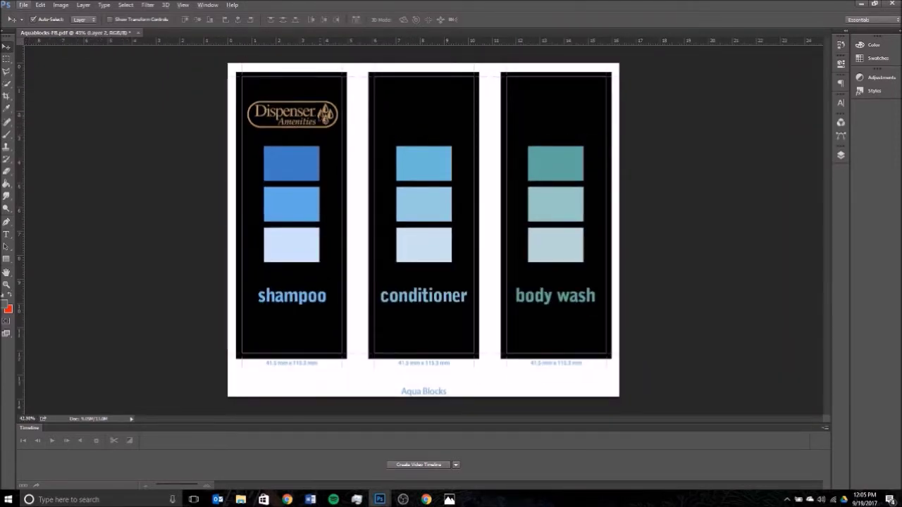
{"action": "left_click", "coordinate": [83, 5]}
Apply an Inner Bevel, Smooth Bevel & Emboss to the logo at 360% depth with reduced size.
{"action": "mouse_move", "coordinate": [100, 67]}
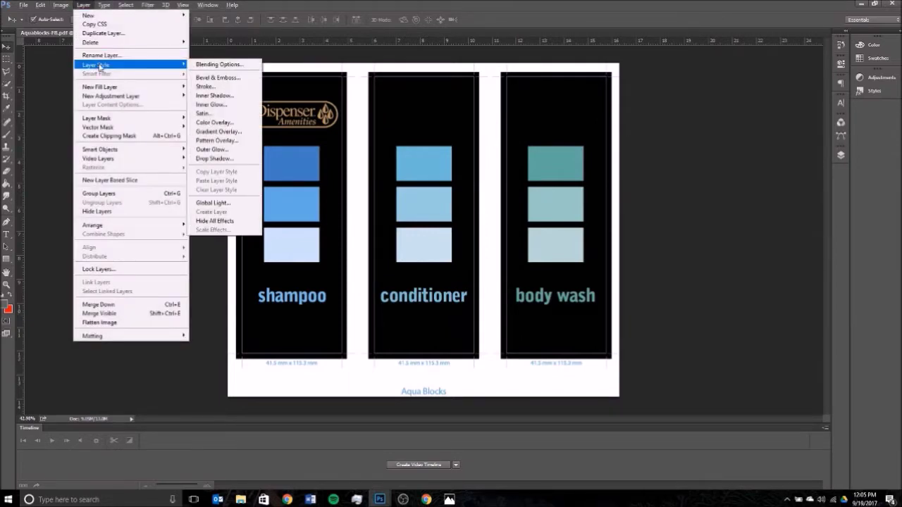
{"action": "left_click", "coordinate": [214, 80]}
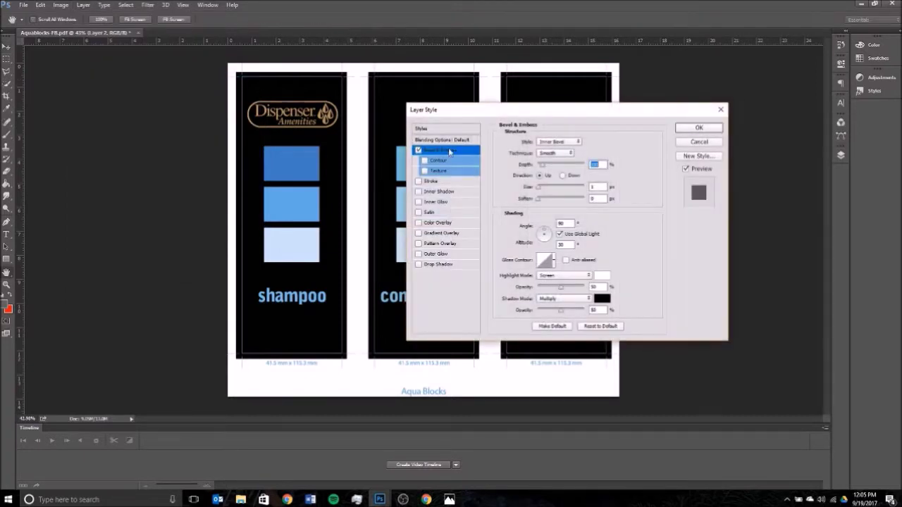
{"action": "left_click", "coordinate": [555, 166]}
{"action": "left_click", "coordinate": [553, 189]}
{"action": "left_click_drag", "start_coordinate": [553, 190], "coordinate": [542, 193]}
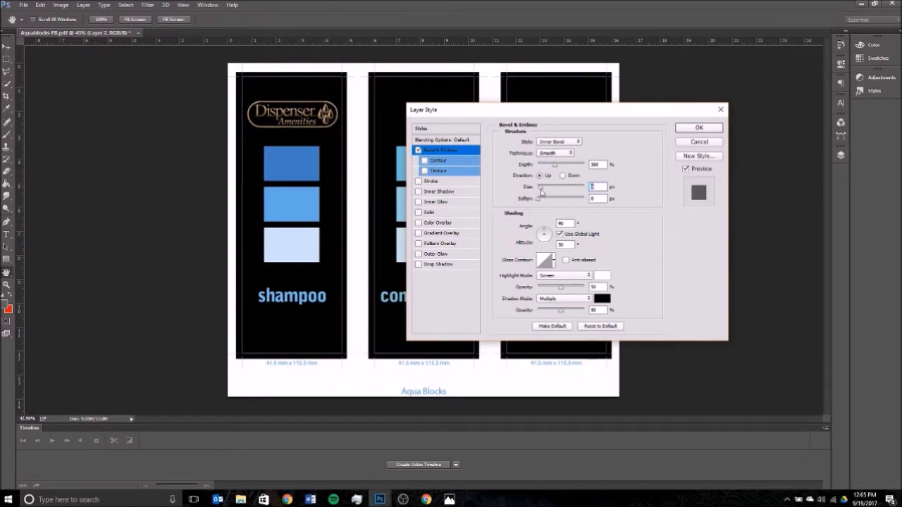
{"action": "left_click", "coordinate": [715, 129]}
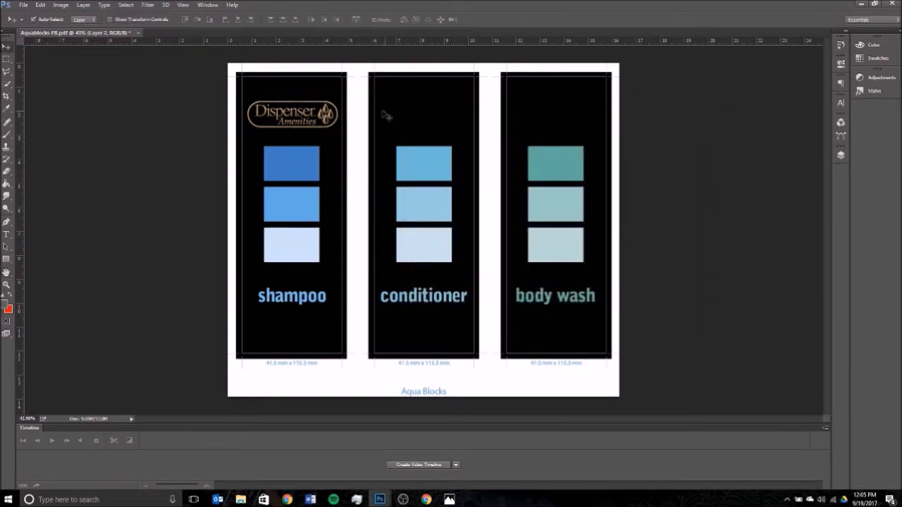
{"action": "left_click", "coordinate": [82, 5]}
{"action": "left_click", "coordinate": [82, 5]}
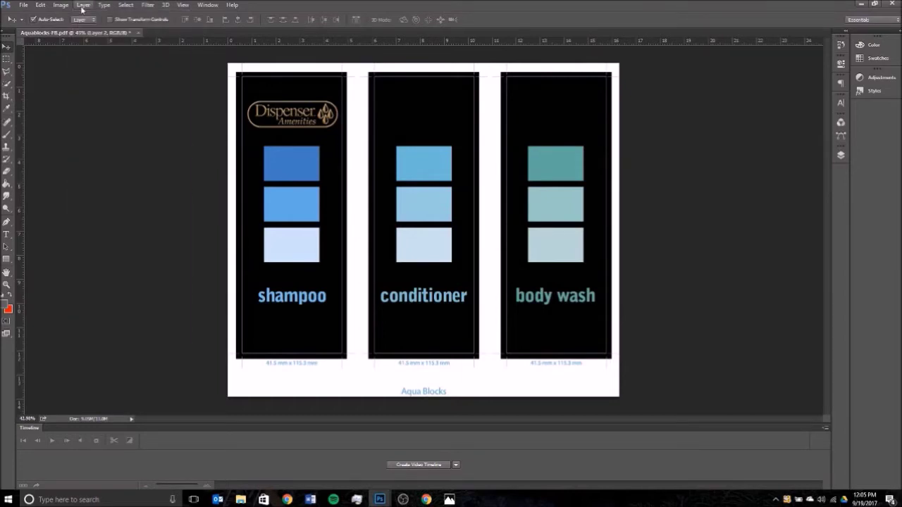
{"action": "left_click", "coordinate": [840, 155]}
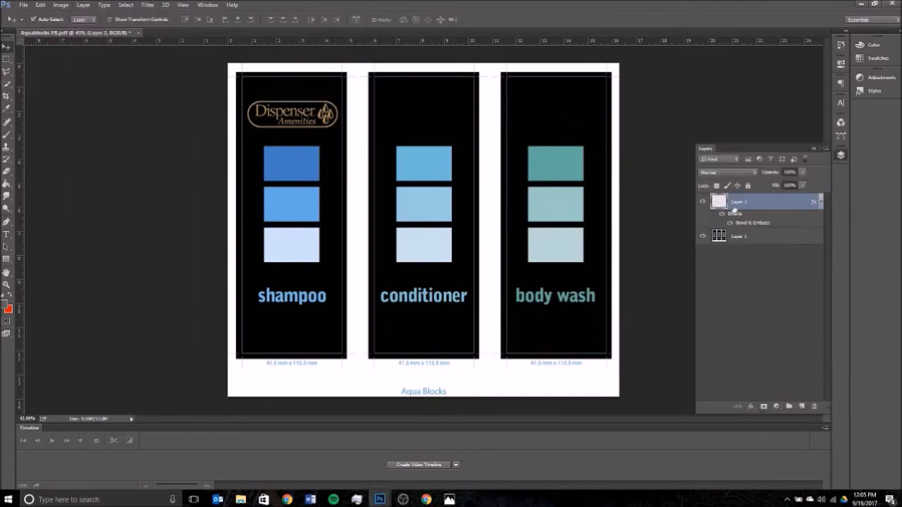
{"action": "left_click", "coordinate": [840, 157]}
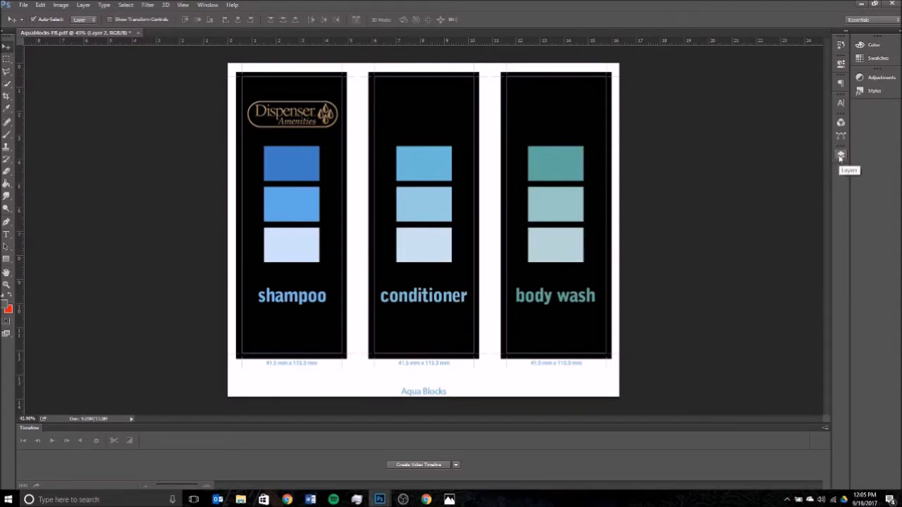
{"action": "left_click", "coordinate": [207, 5]}
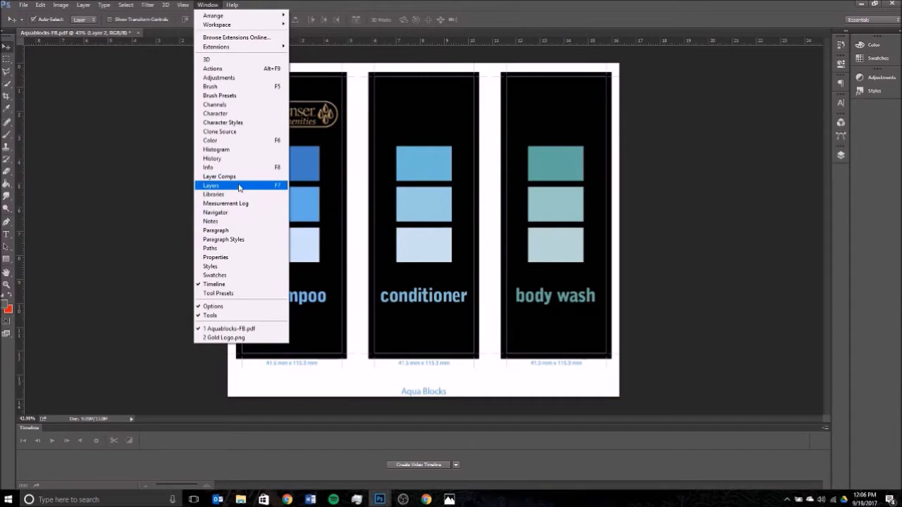
{"action": "left_click", "coordinate": [806, 158]}
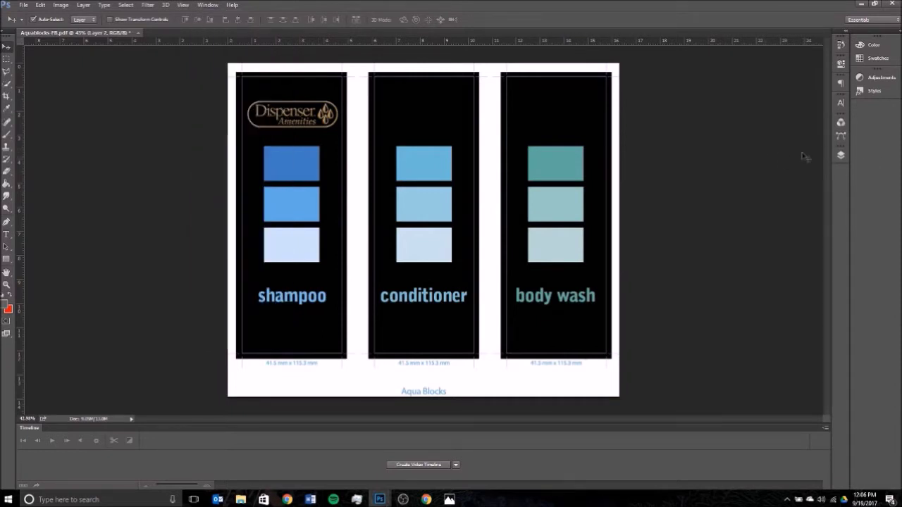
{"action": "left_click", "coordinate": [841, 157]}
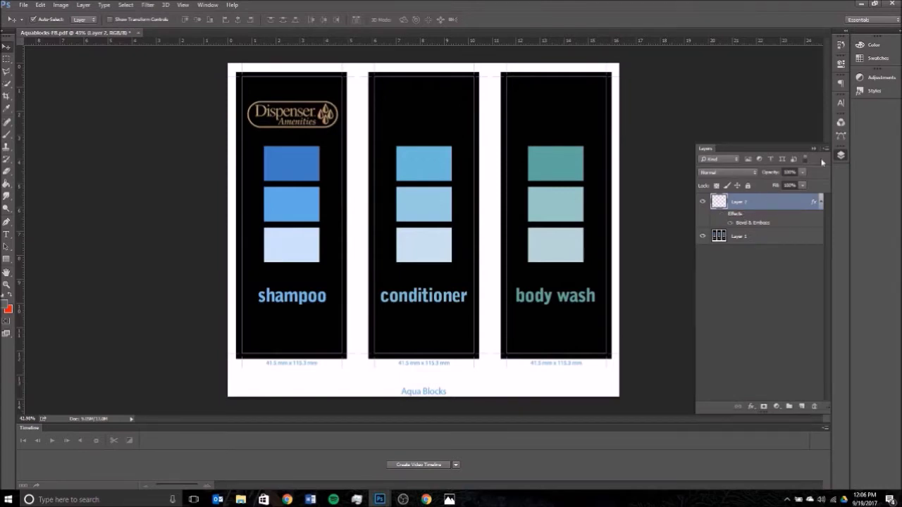
{"action": "left_click", "coordinate": [814, 150]}
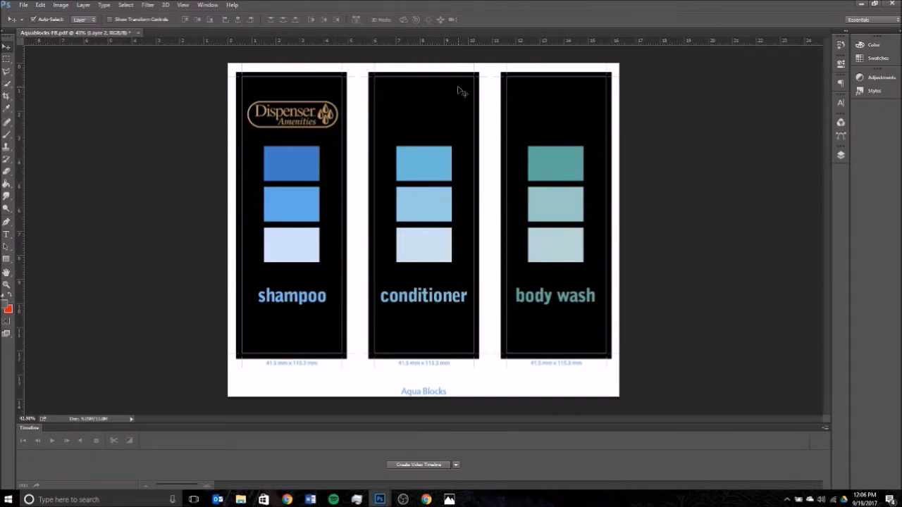
Alt-drag a logo copy onto the conditioner label and nudge it left to centre it.
{"action": "key", "text": "Up"}
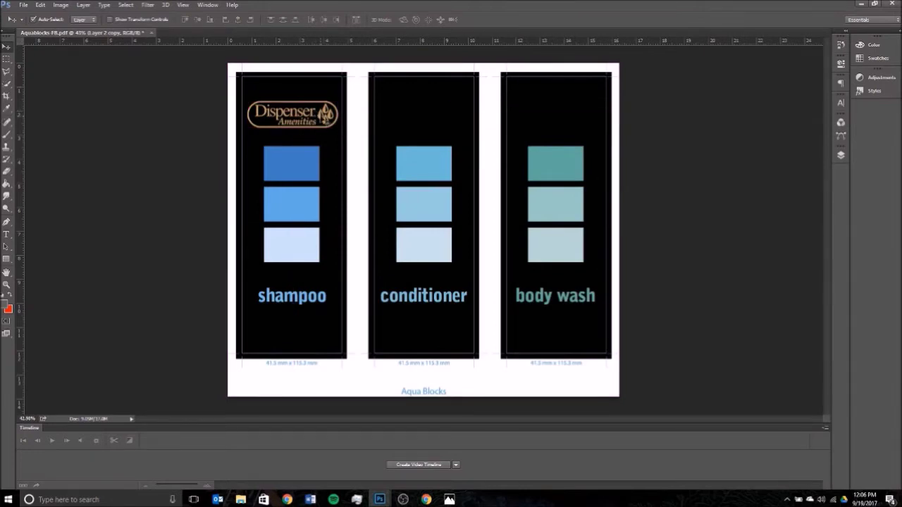
{"action": "left_click_drag", "start_coordinate": [326, 112], "coordinate": [458, 113]}
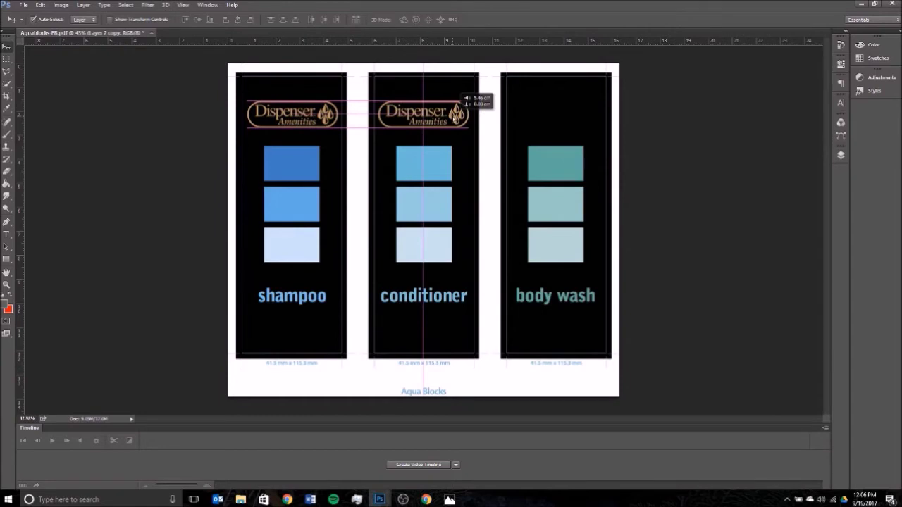
{"action": "left_click_drag", "start_coordinate": [460, 115], "coordinate": [461, 114]}
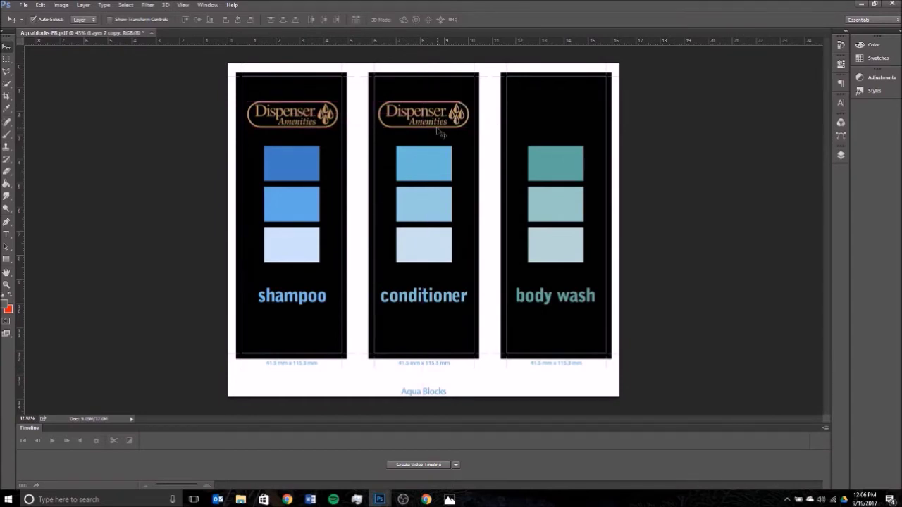
{"action": "scroll", "coordinate": [438, 129], "scroll_direction": "up", "scroll_amount": 2}
{"action": "scroll", "coordinate": [437, 129], "scroll_direction": "up", "scroll_amount": 2}
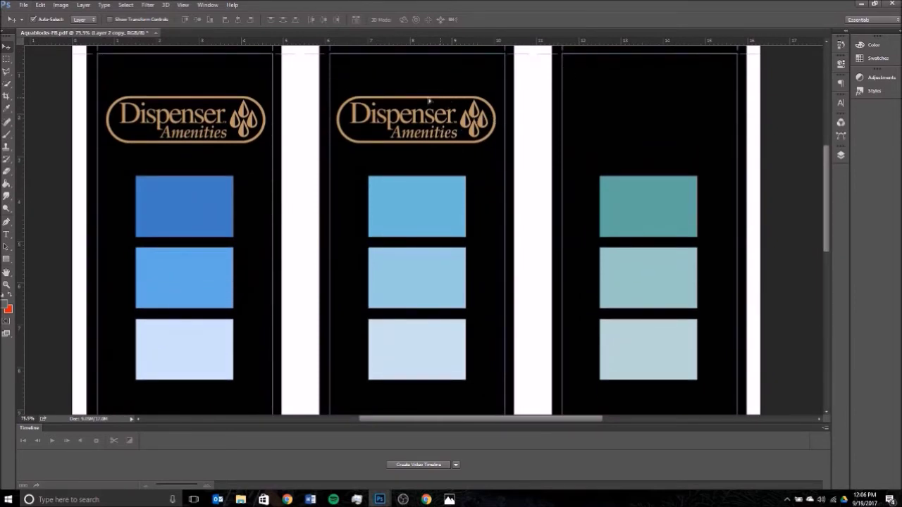
{"action": "mouse_move", "coordinate": [442, 104]}
{"action": "left_mouse_down"}
{"action": "mouse_move", "coordinate": [396, 103]}
{"action": "mouse_move", "coordinate": [446, 98]}
{"action": "left_mouse_up"}
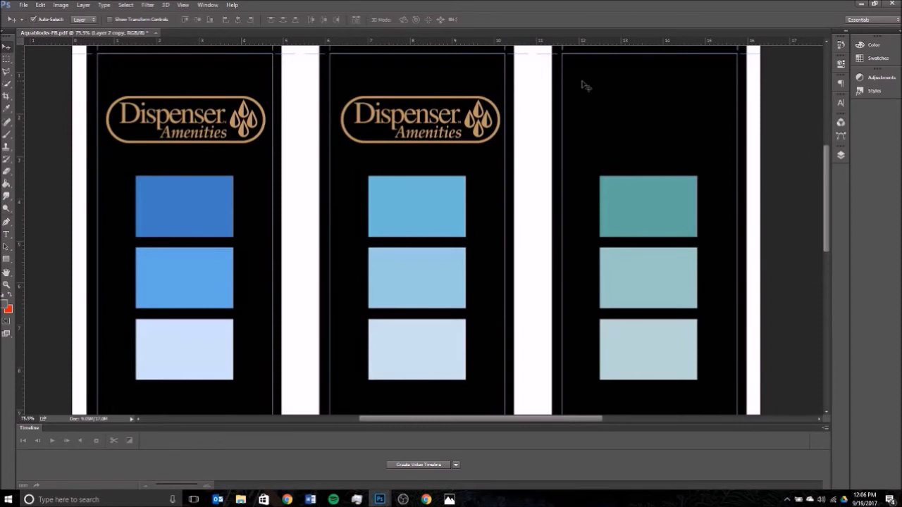
{"action": "key", "text": "Left"}
{"action": "key", "text": "Left"}
{"action": "key", "text": "Left"}
{"action": "key", "text": "Left"}
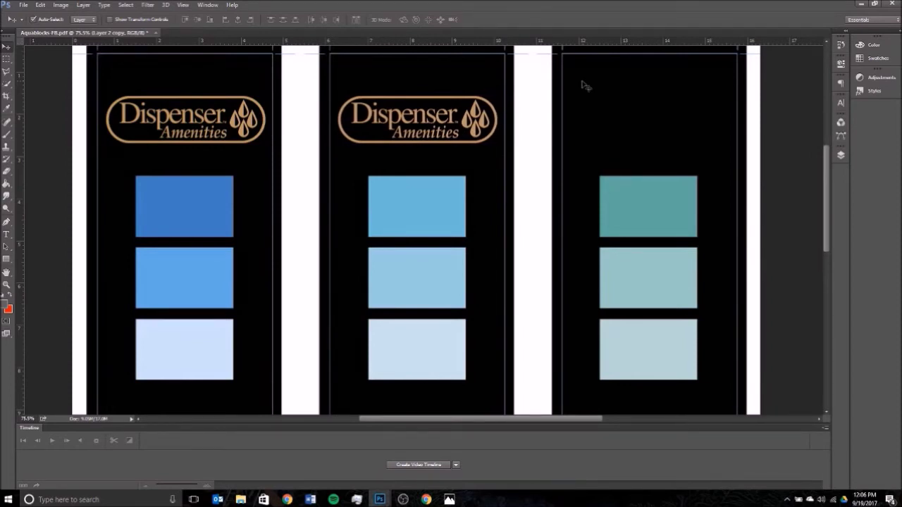
Duplicate the middle logo with Ctrl+J and place the copy atop the body wash label.
{"action": "key", "text": "Left"}
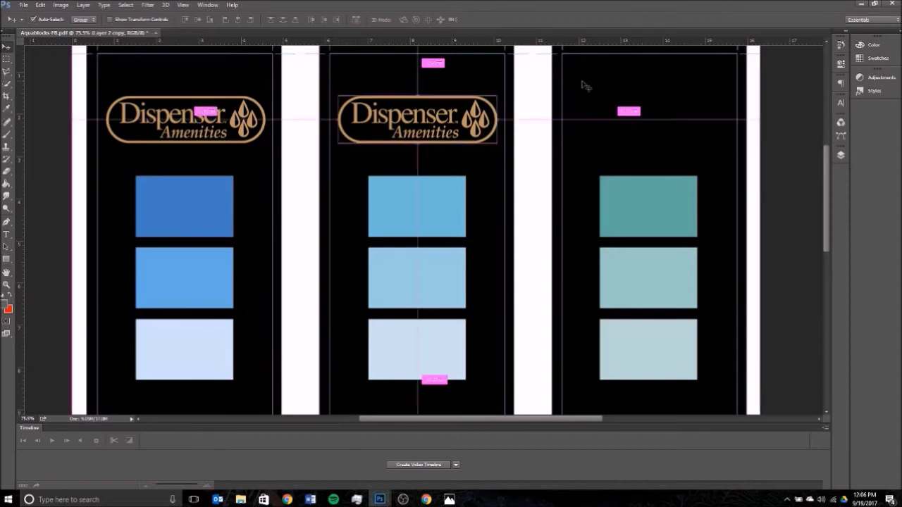
{"action": "key", "text": "ctrl+j"}
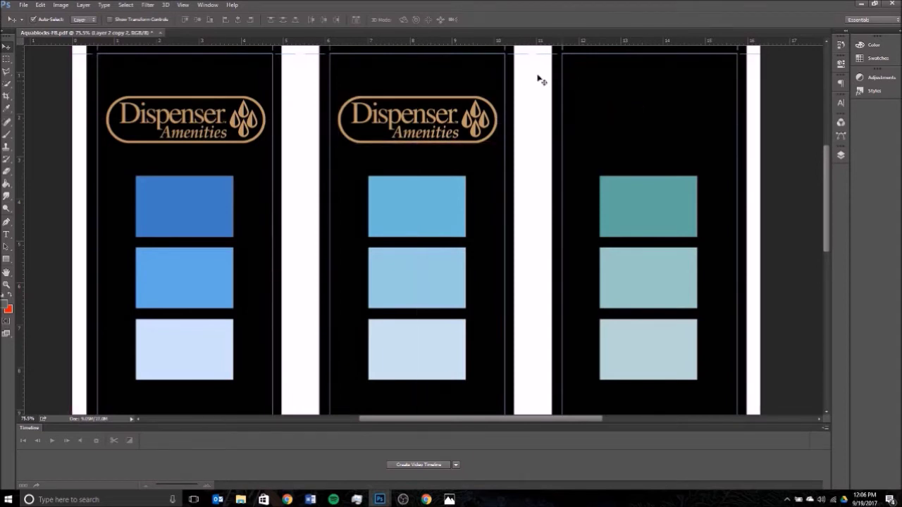
{"action": "left_click_drag", "start_coordinate": [472, 124], "coordinate": [678, 133]}
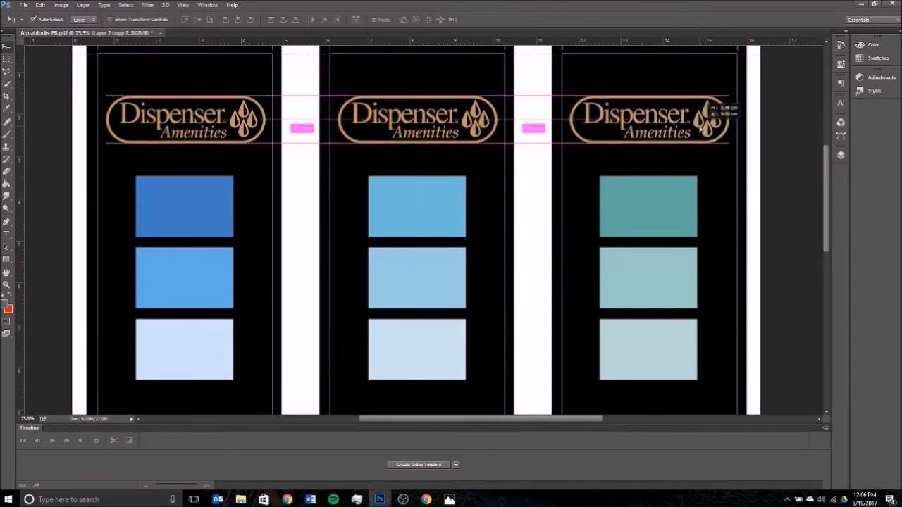
{"action": "left_click_drag", "start_coordinate": [707, 107], "coordinate": [735, 124]}
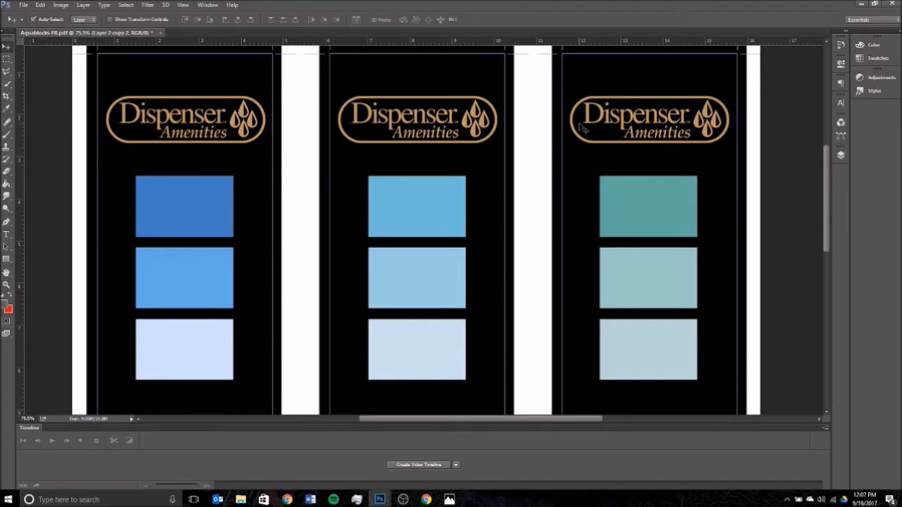
{"action": "scroll", "coordinate": [579, 128], "scroll_direction": "down", "scroll_amount": 5}
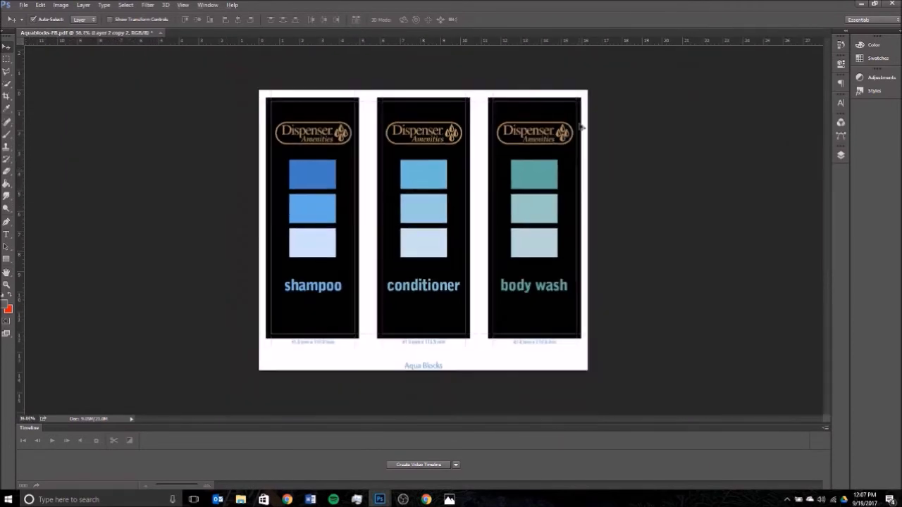